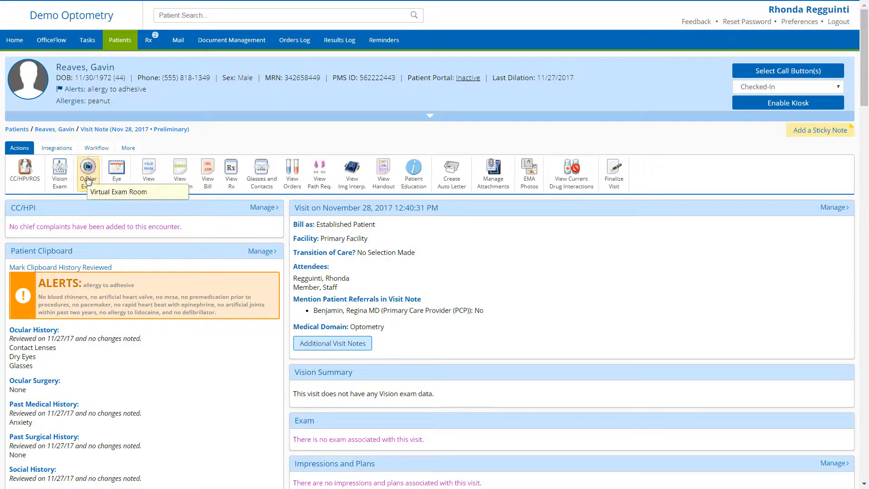
Open the visit's ocular exam and review the progress note from the ocular history to the impression and plan.
left_click(87, 176)
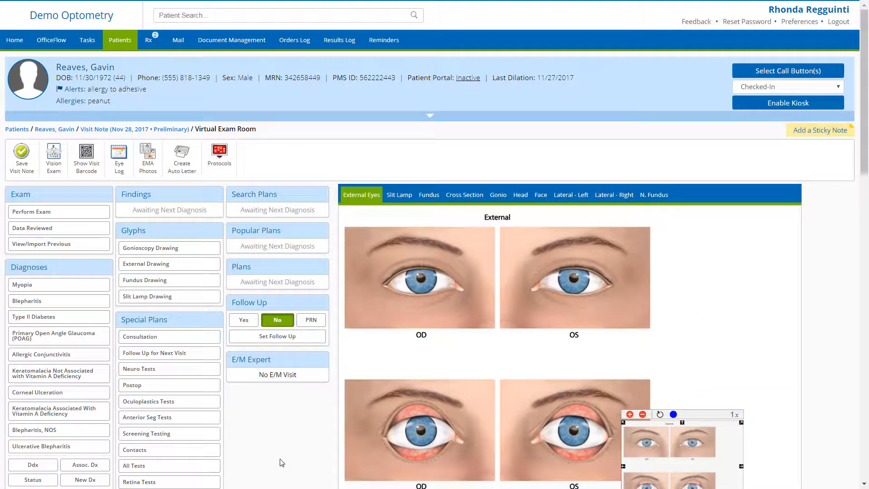
scroll(283, 454, "down", 3)
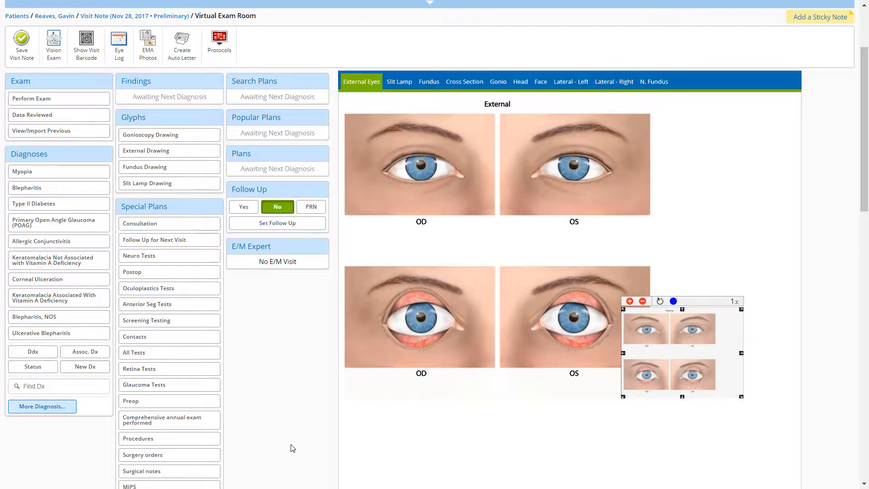
scroll(293, 448, "down", 6)
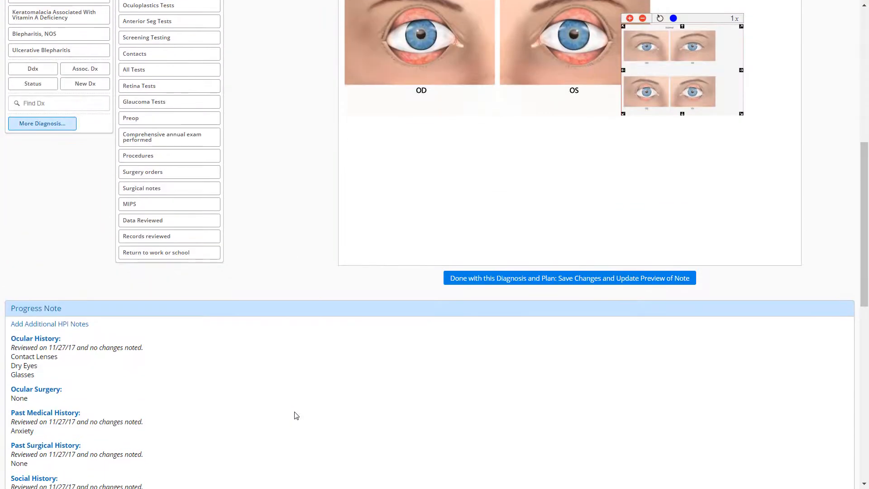
scroll(296, 416, "down", 3)
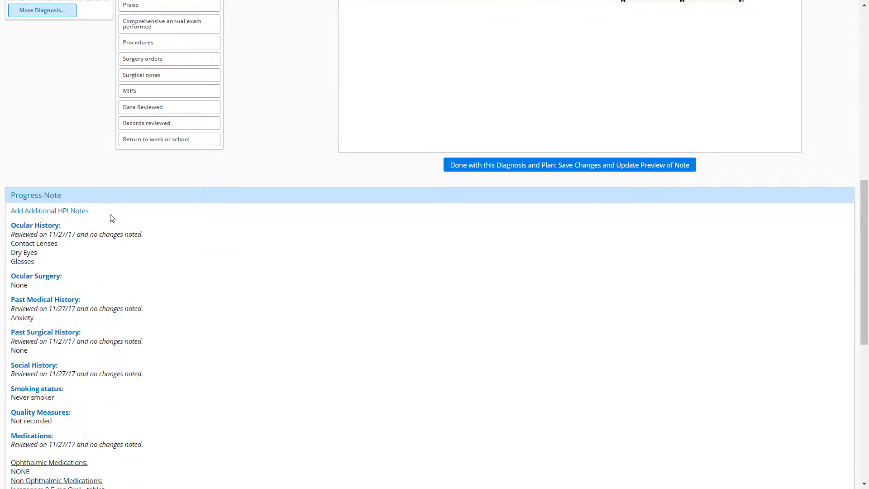
scroll(151, 221, "down", 2)
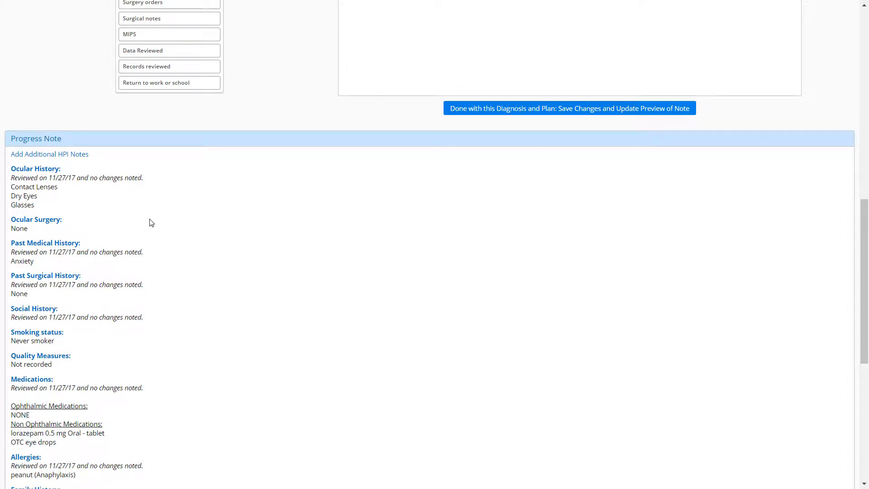
scroll(172, 229, "up", 1)
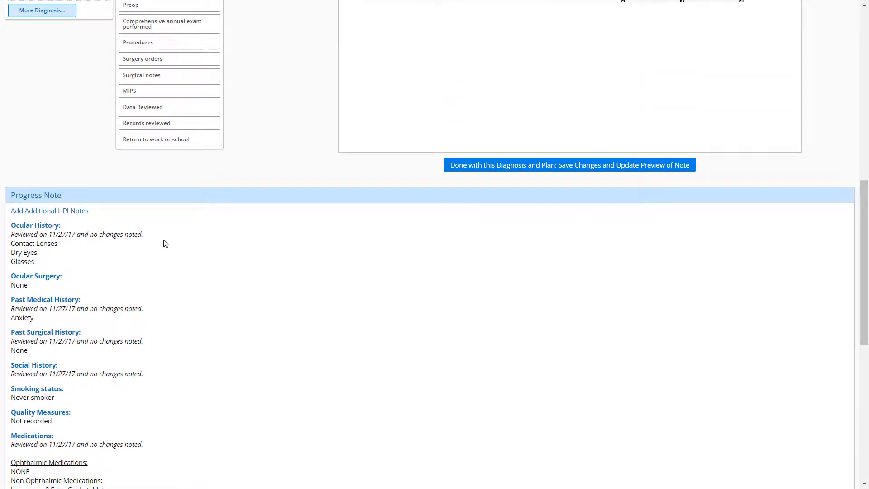
scroll(184, 349, "down", 1)
scroll(183, 348, "down", 4)
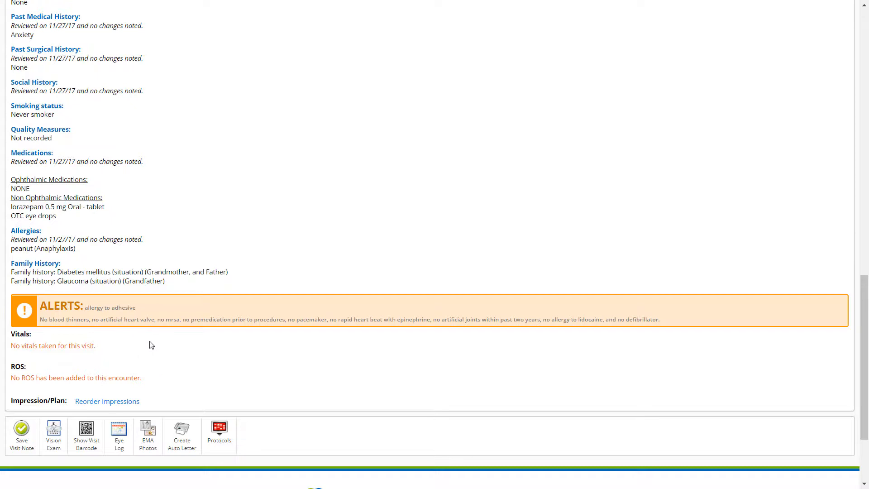
scroll(152, 345, "down", 1)
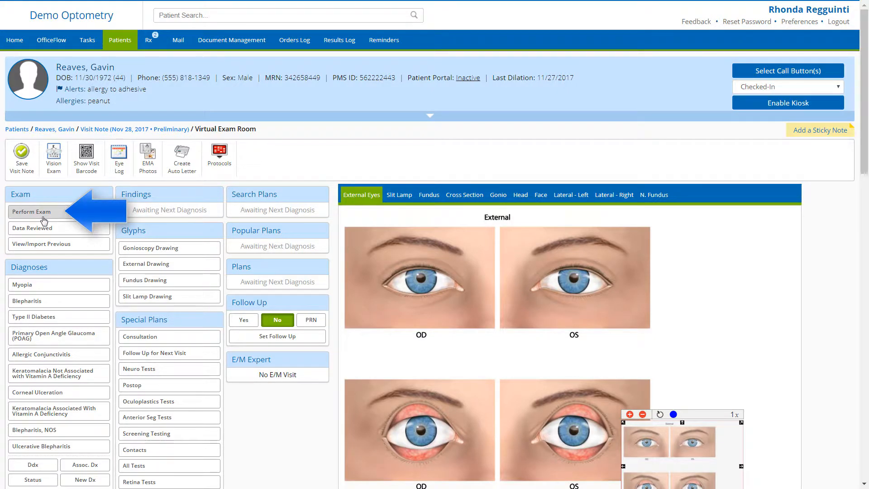
Start performing an exam using the new Eye Exam set.
left_click(44, 216)
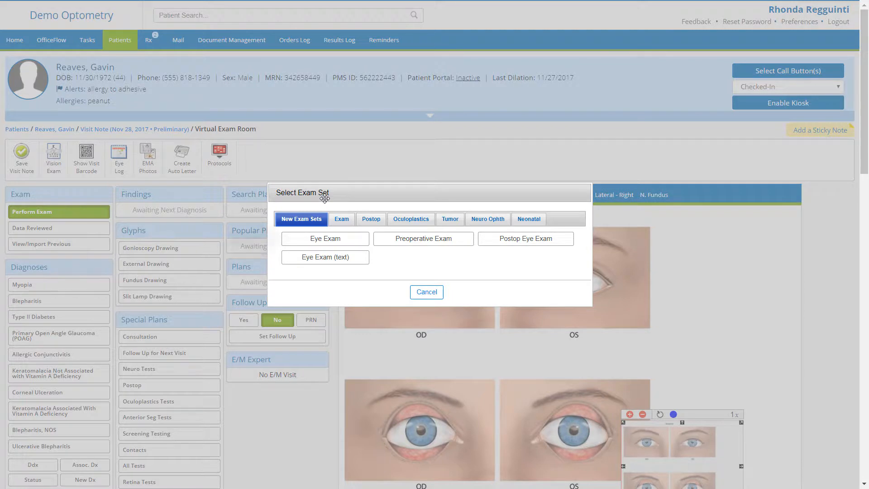
left_click(326, 244)
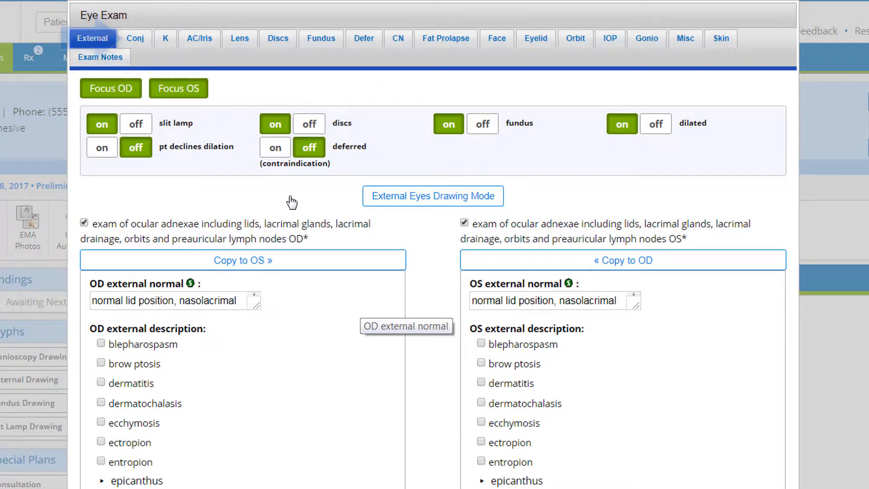
Examine the default findings in the eye exam's Conj, K, AC/Iris, Lens, Discs, Fundus, Defer, Gonio and Misc sections.
left_click(133, 41)
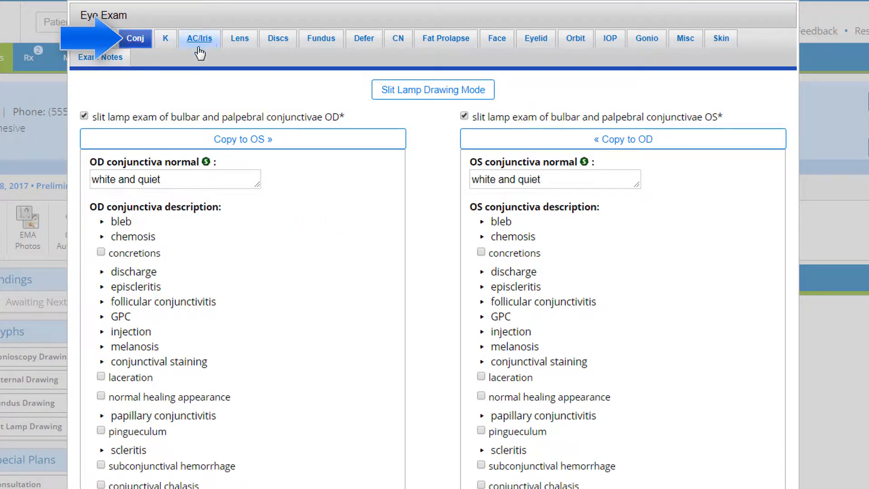
left_click(173, 39)
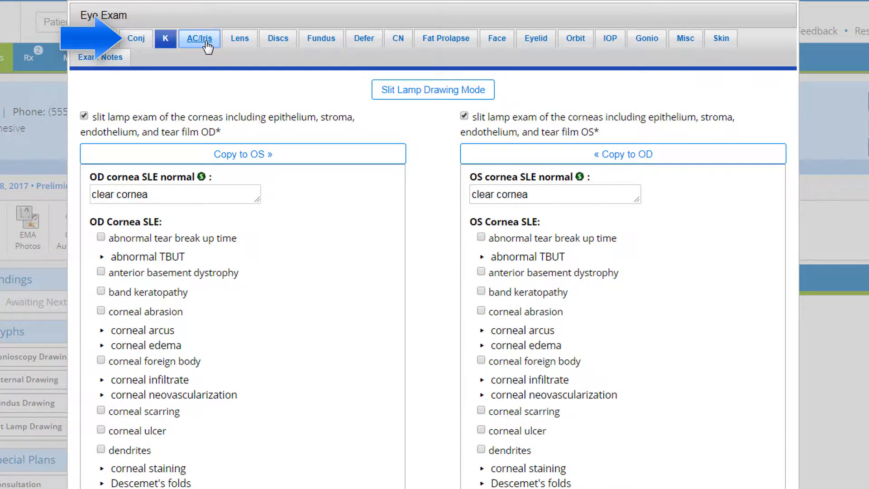
left_click(206, 42)
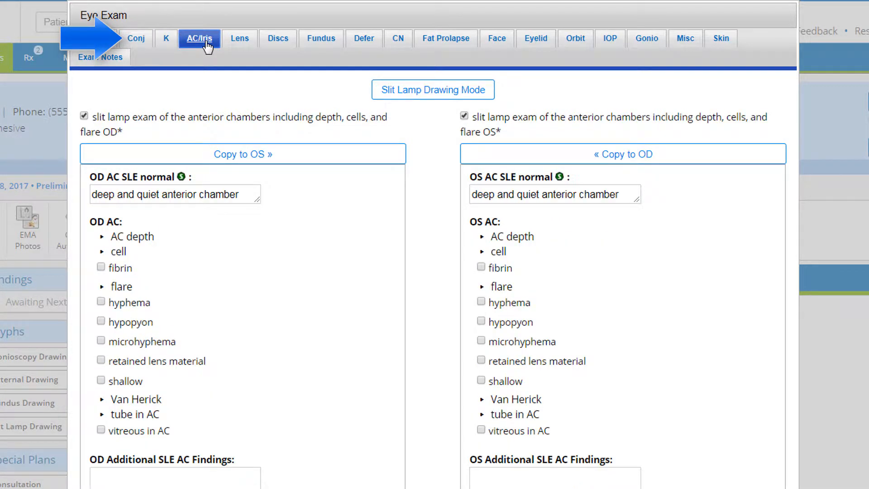
left_click(246, 47)
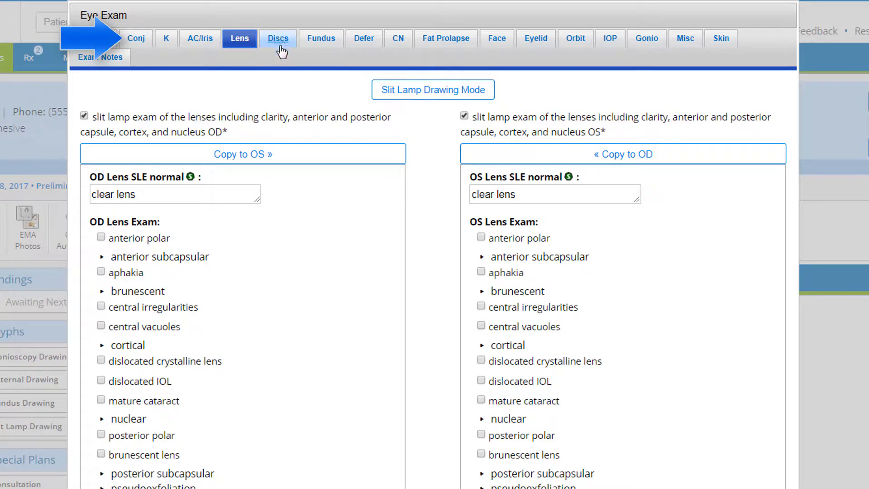
left_click(284, 42)
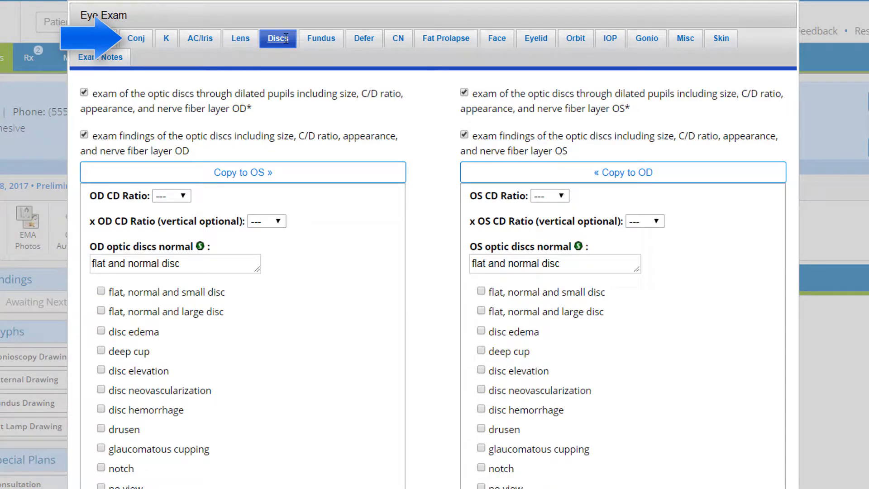
left_click(317, 42)
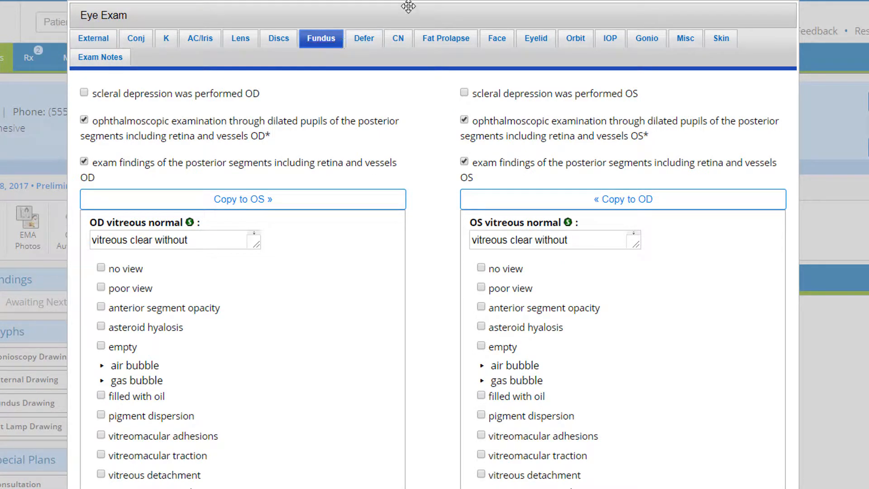
left_click(367, 40)
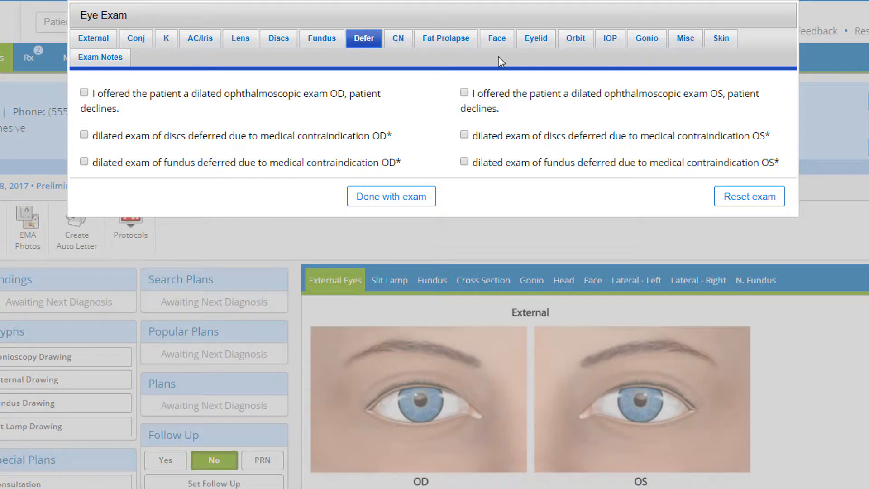
left_click(648, 39)
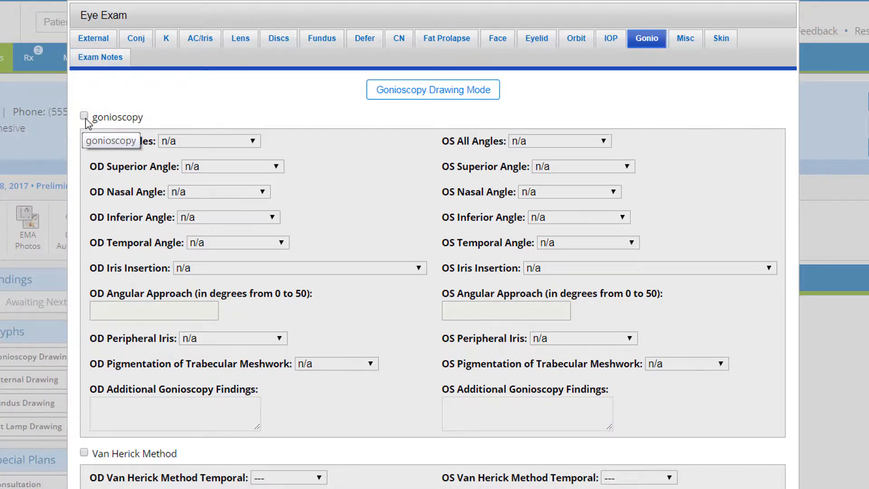
left_click(685, 39)
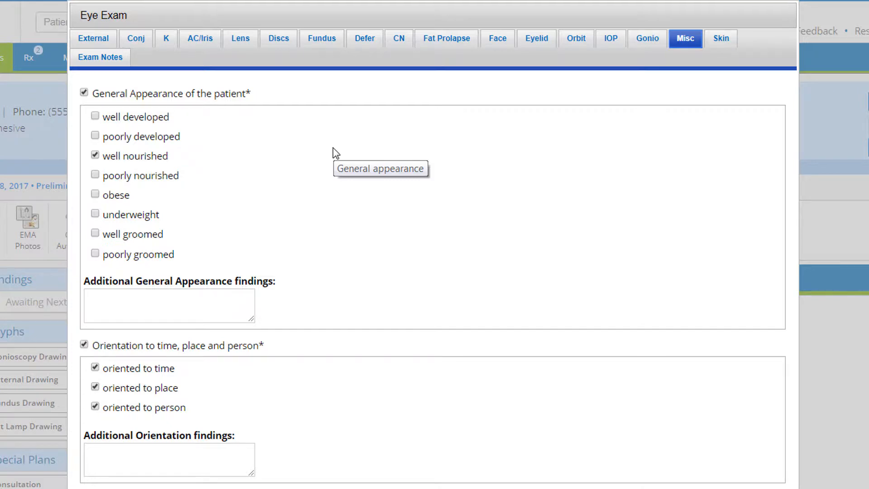
Switch the dilated setting in the External section off and back on.
left_click(97, 38)
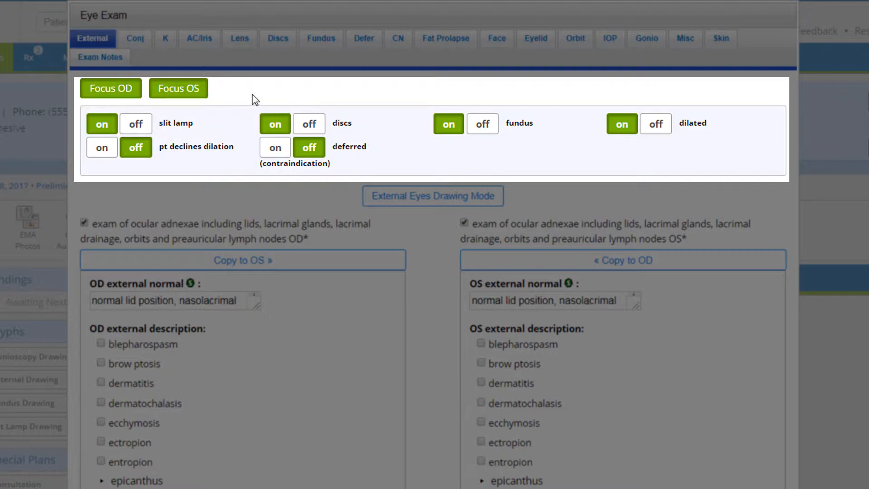
left_click(653, 134)
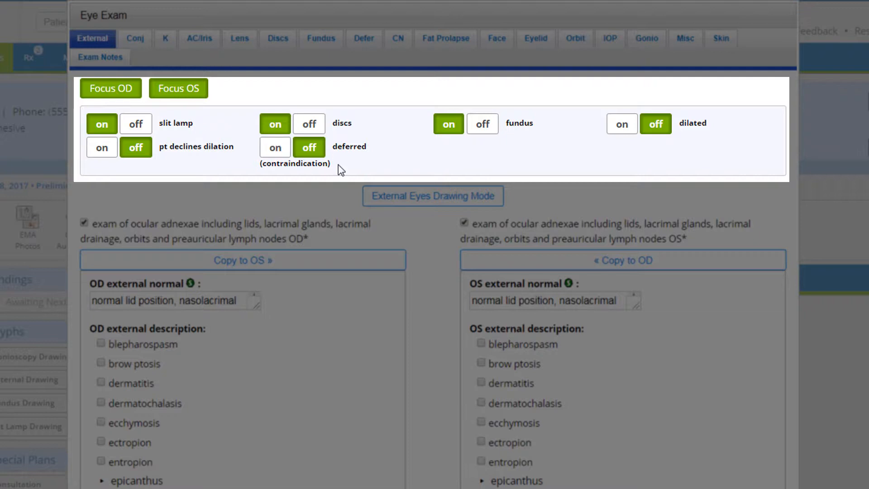
left_click(619, 128)
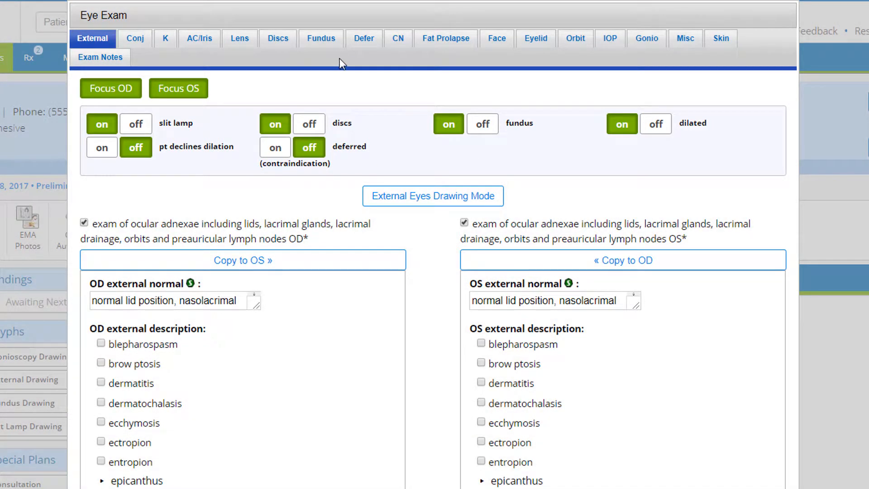
Set the OD optic disc CD ratio to 0.25 and its vertical ratio to 0.3, and copy the disc findings to OS.
left_click(279, 40)
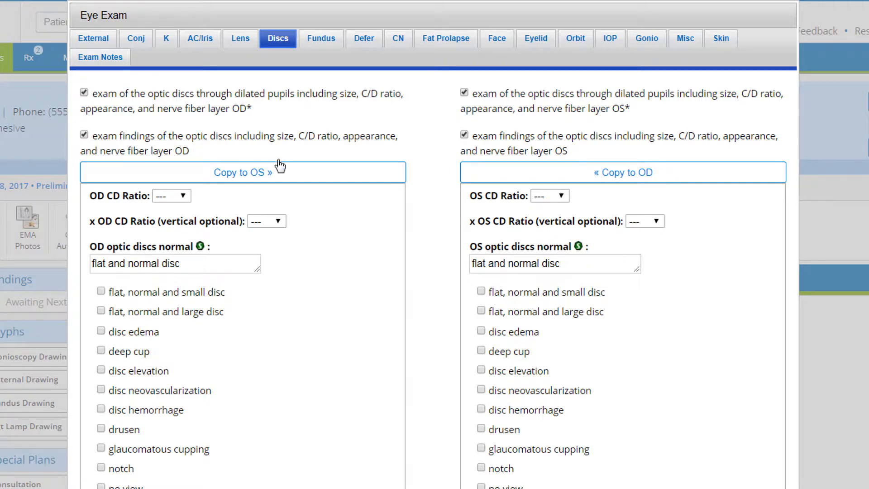
left_click(184, 196)
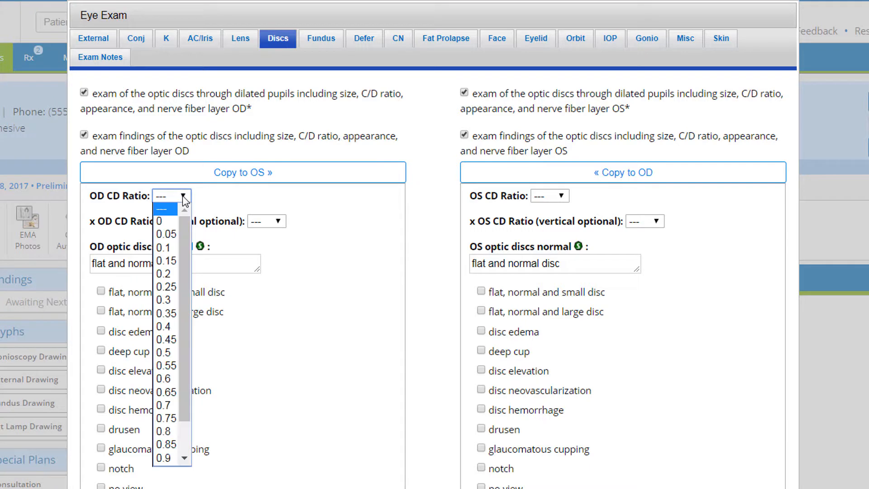
left_click(166, 287)
left_click(267, 222)
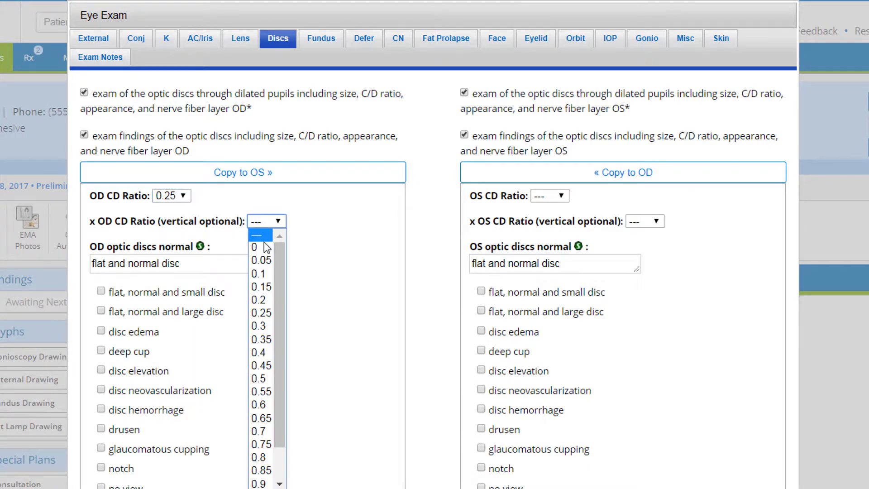
left_click(261, 326)
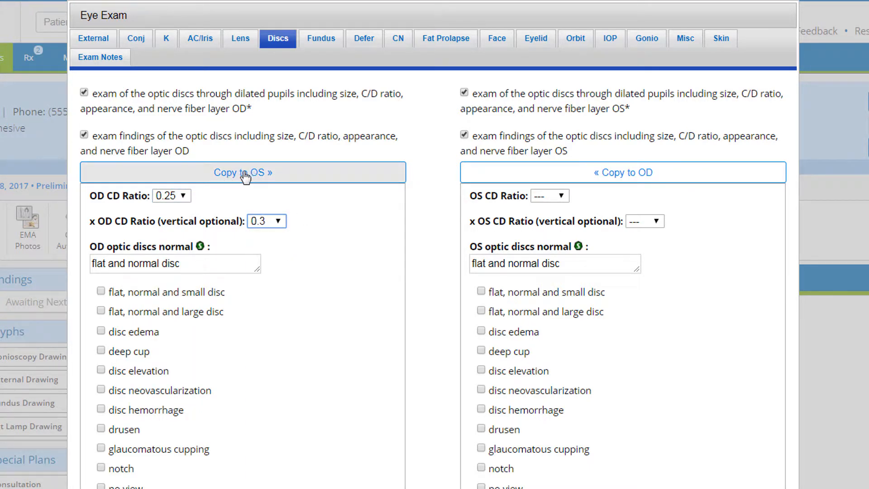
left_click(244, 175)
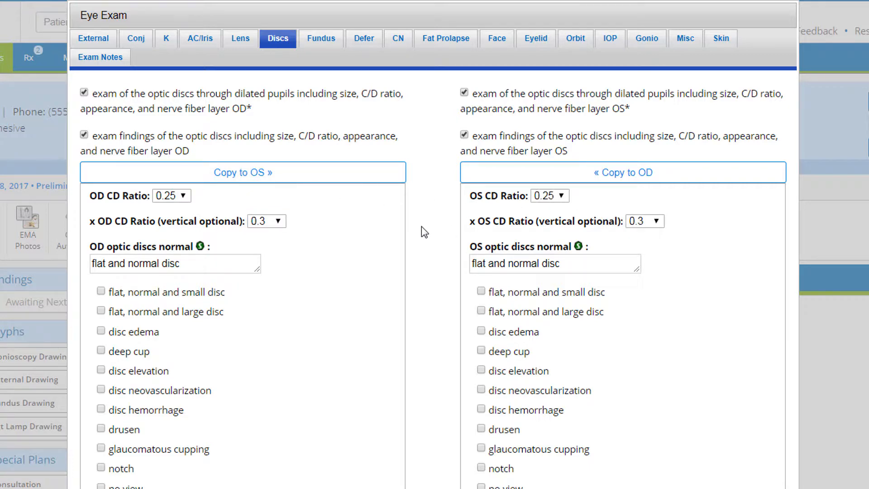
Record 90D as the lens used for the disc exam of both eyes and complete the exam.
scroll(417, 248, "down", 10)
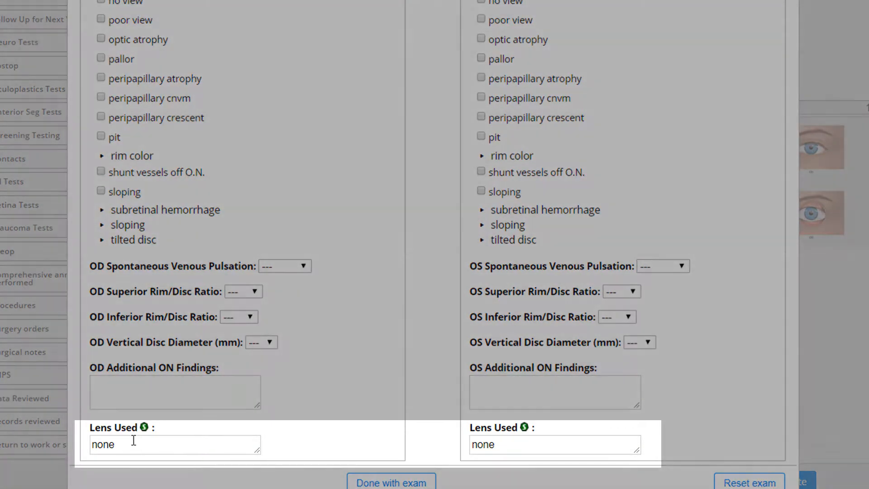
left_click(156, 444)
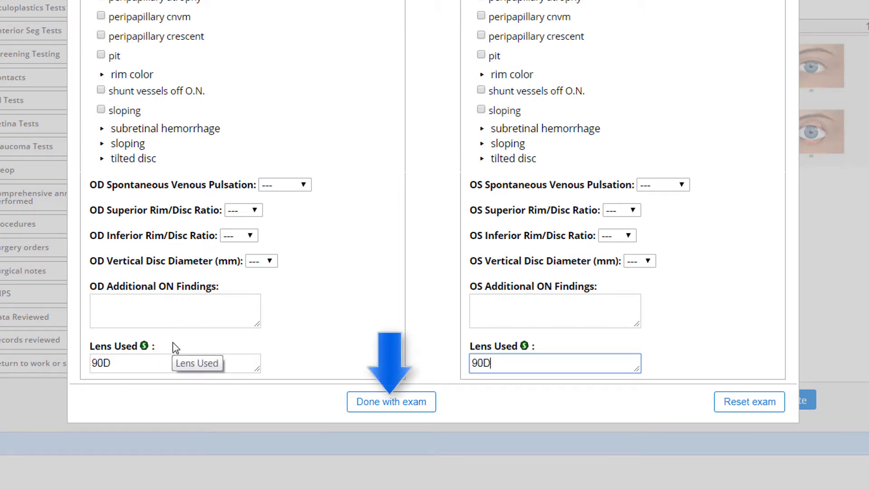
left_click(415, 408)
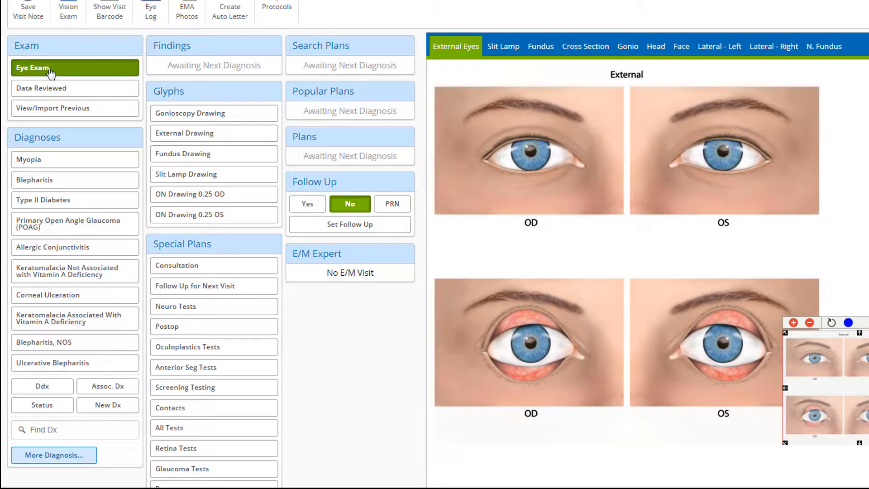
scroll(355, 242, "down", 15)
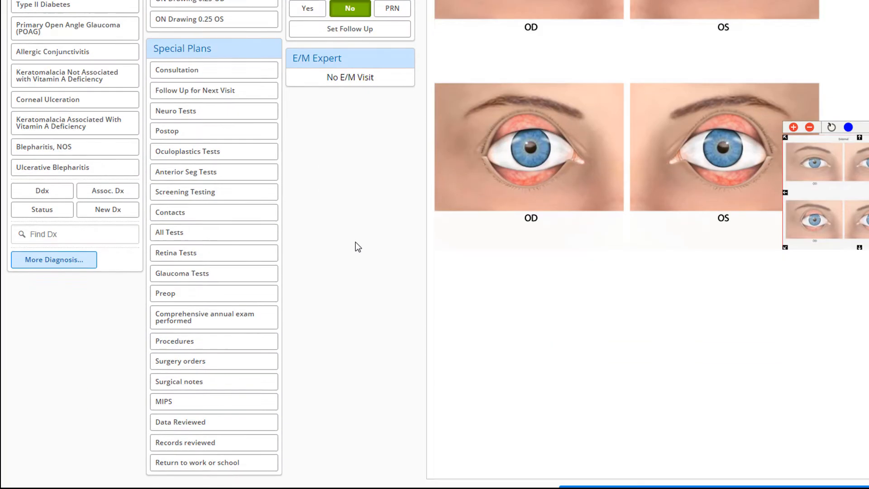
scroll(347, 225, "down", 12)
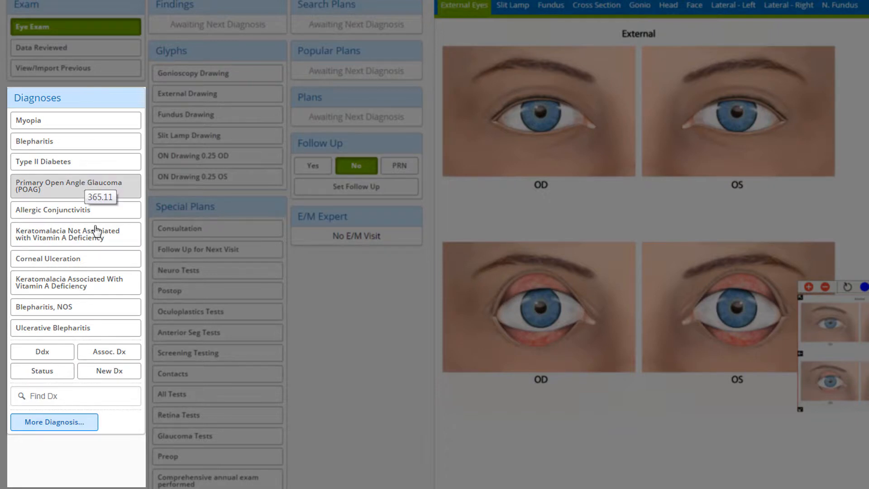
Search the diagnoses for "myopia".
left_click(21, 398)
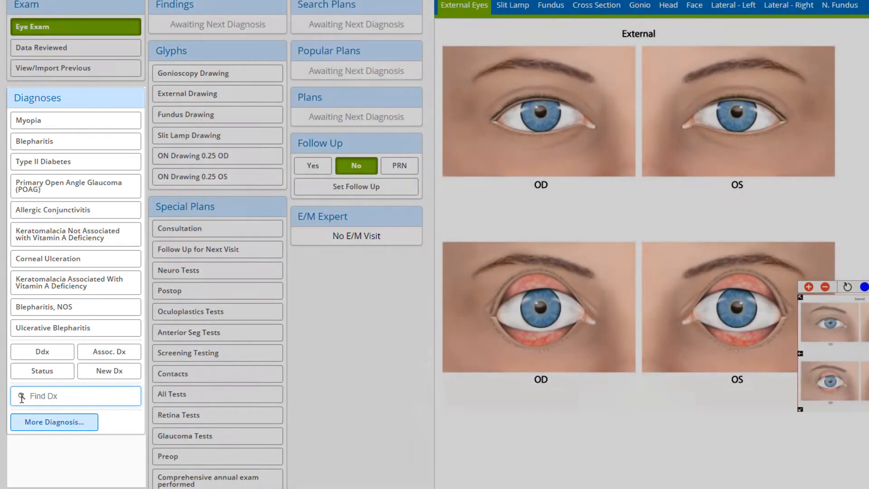
type("myop")
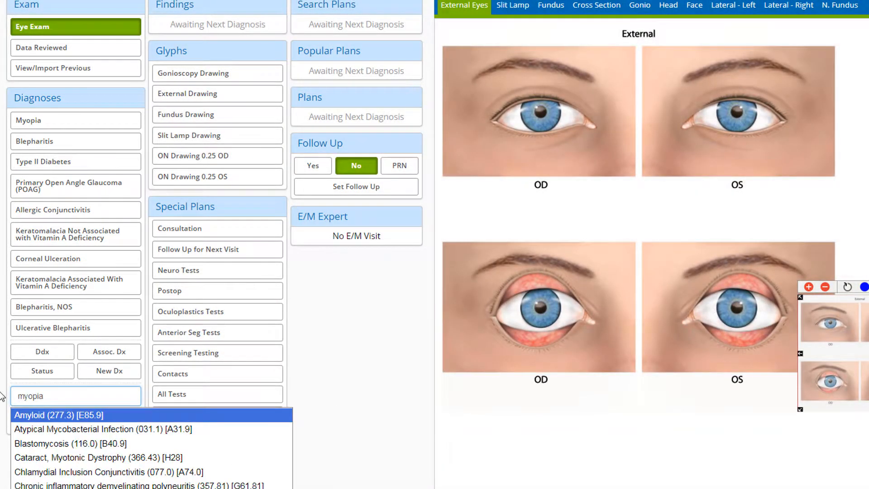
type("ia")
scroll(44, 402, "down", 2)
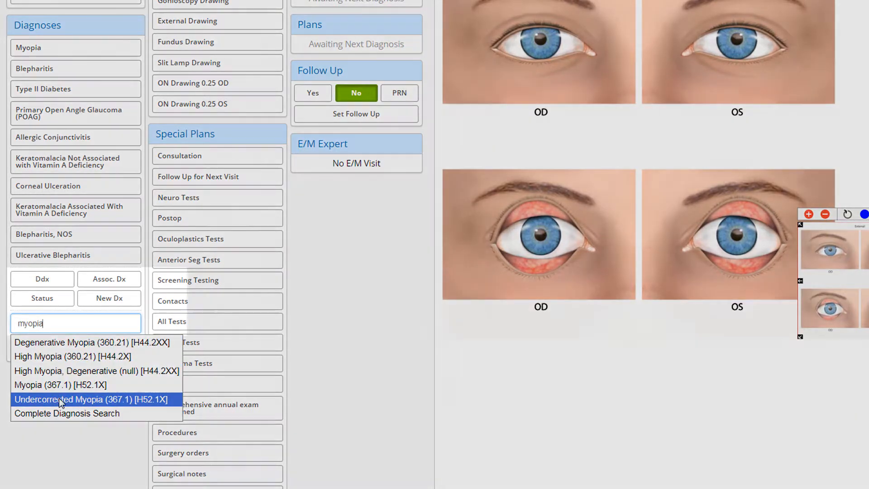
left_click(61, 399)
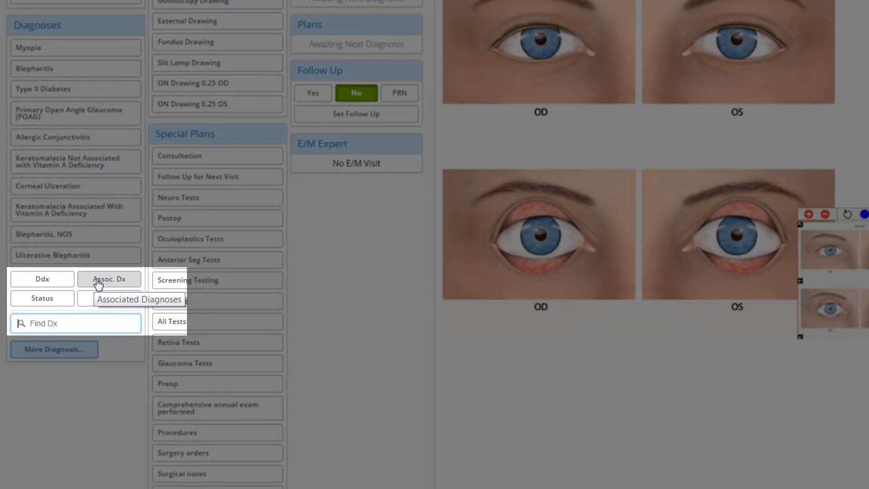
left_click(113, 318)
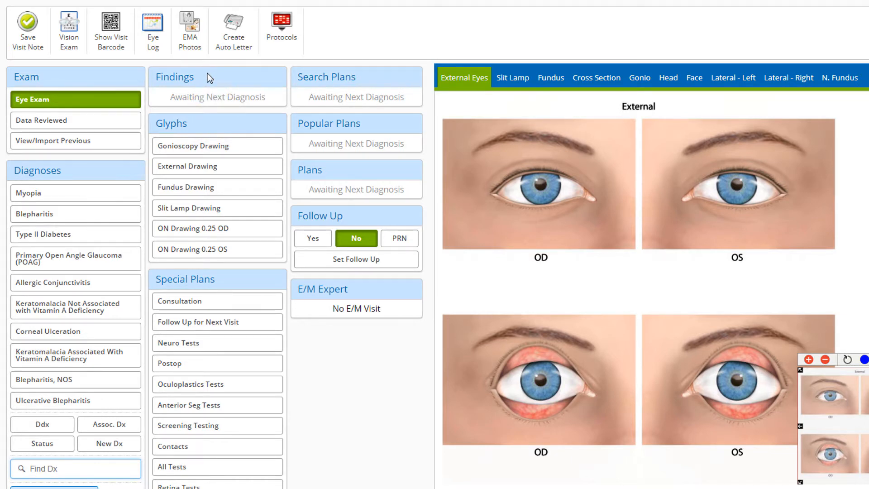
Select the Blepharitis diagnosis and set its ICD-10 type to squamous.
scroll(206, 73, "down", 2)
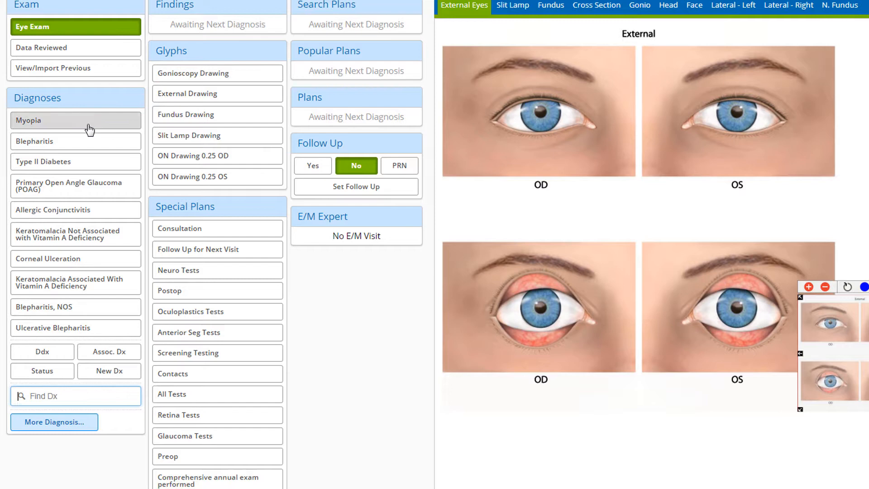
left_click(68, 142)
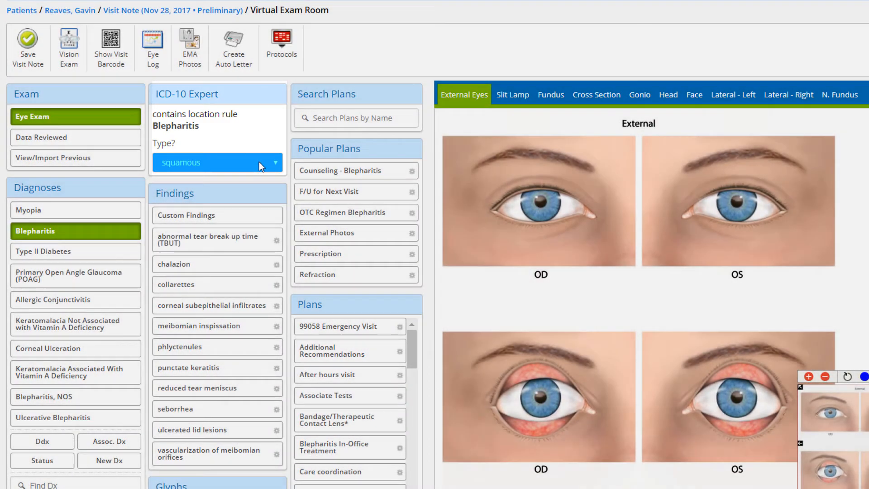
left_click(257, 163)
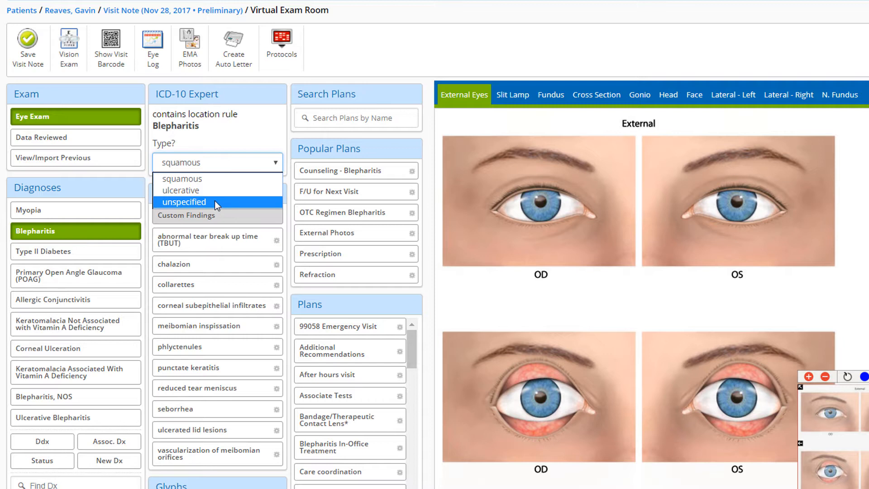
left_click(200, 178)
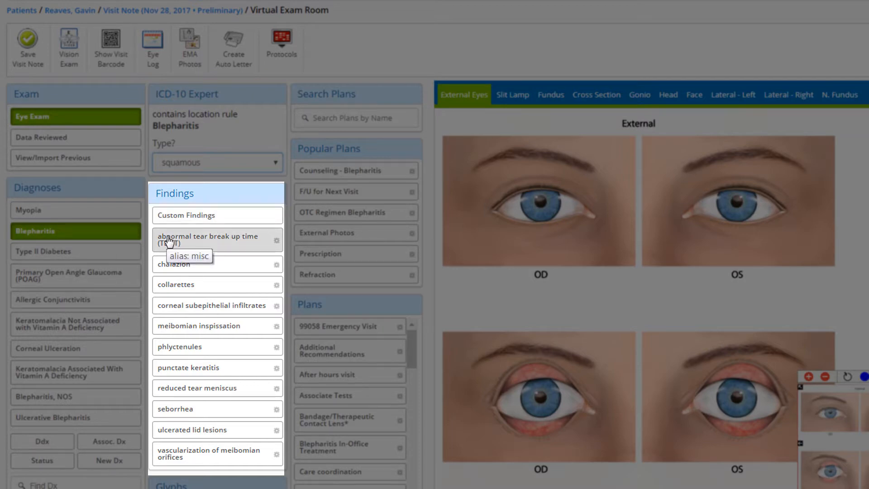
Examine the findings, glyphs and plans offered for the Blepharitis diagnosis.
scroll(215, 244, "down", 1)
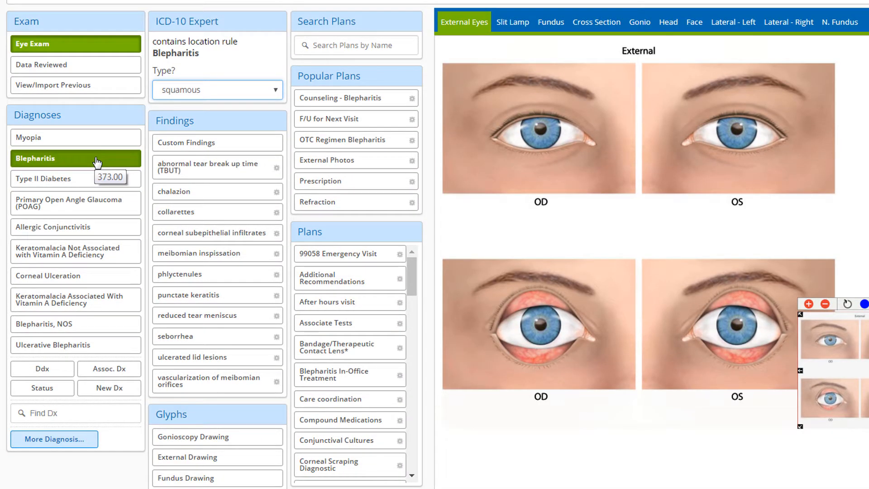
scroll(97, 162, "down", 1)
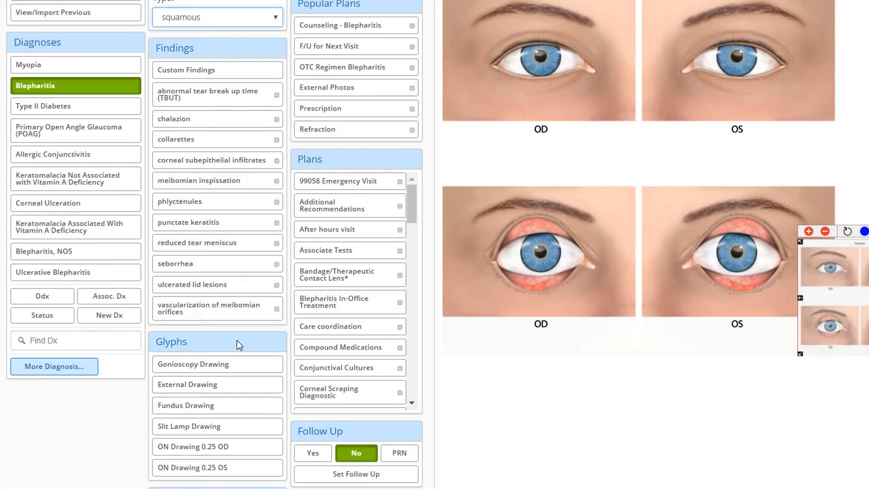
scroll(411, 162, "up", 2)
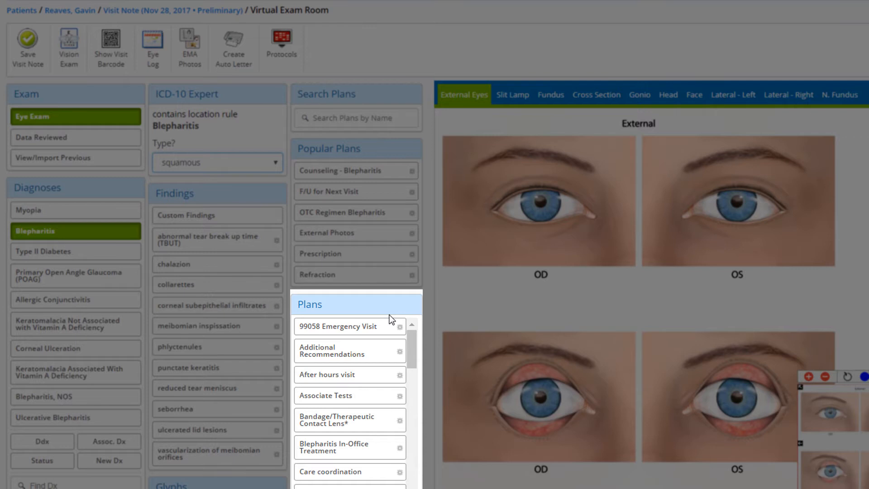
scroll(388, 335, "down", 2)
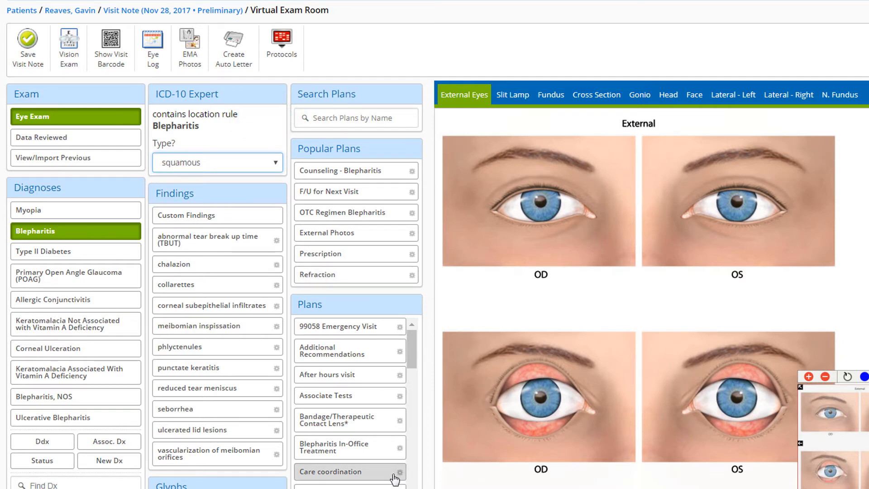
scroll(388, 473, "down", 5)
scroll(388, 456, "down", 5)
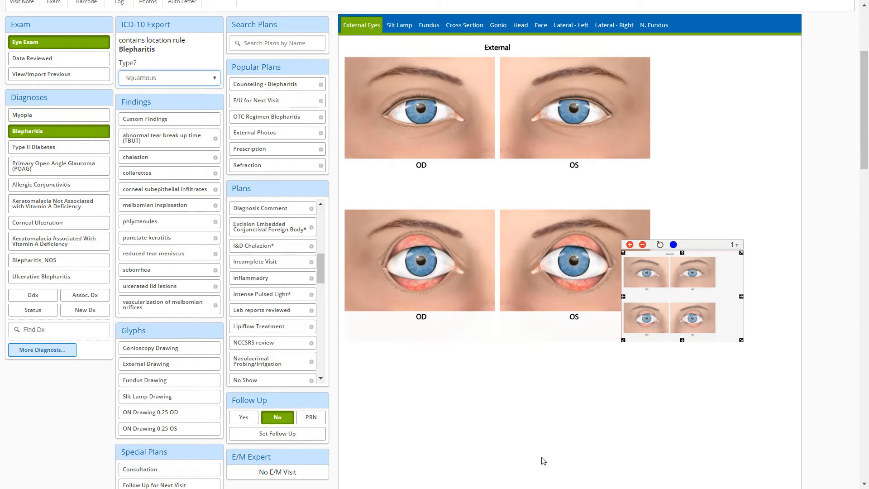
Check the E/M Expert breakdown and read through the progress note down to the Impression/Plan section.
scroll(425, 384, "down", 4)
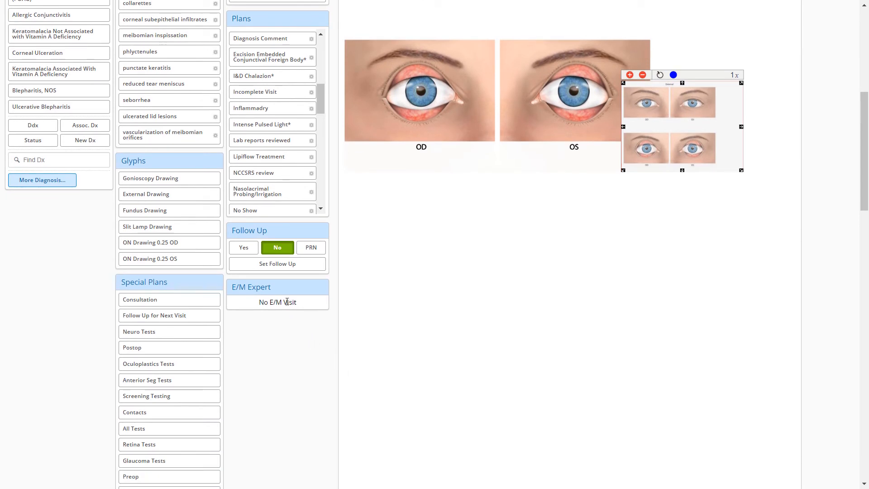
mouse_move(279, 303)
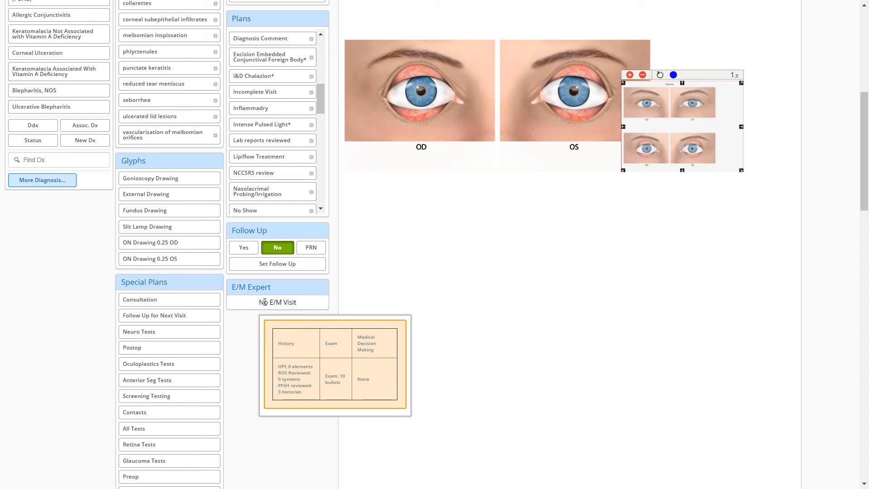
scroll(643, 351, "down", 10)
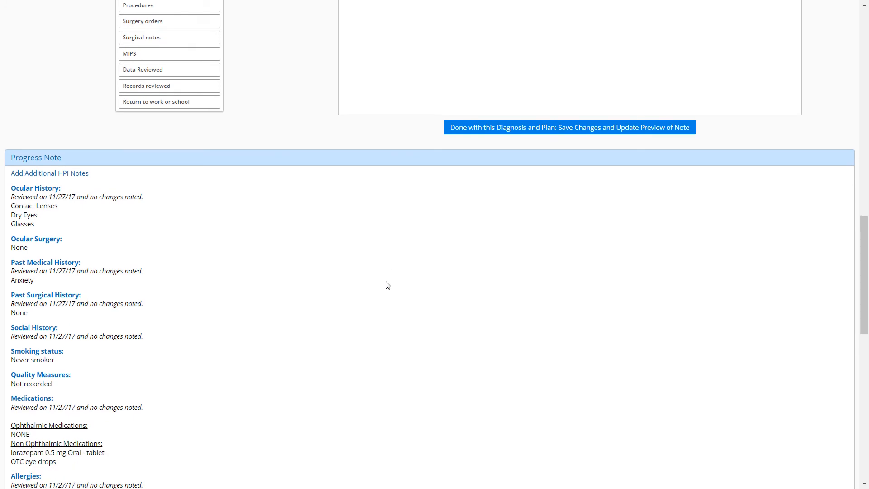
scroll(371, 284, "down", 8)
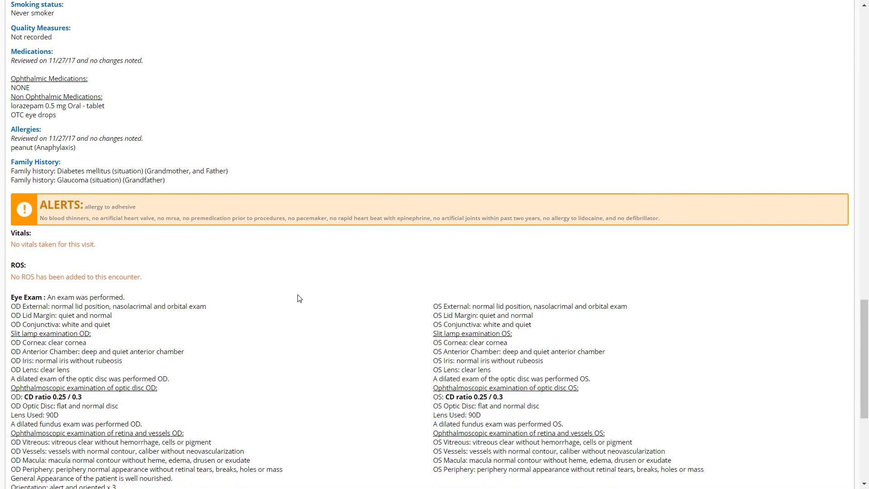
scroll(299, 298, "down", 6)
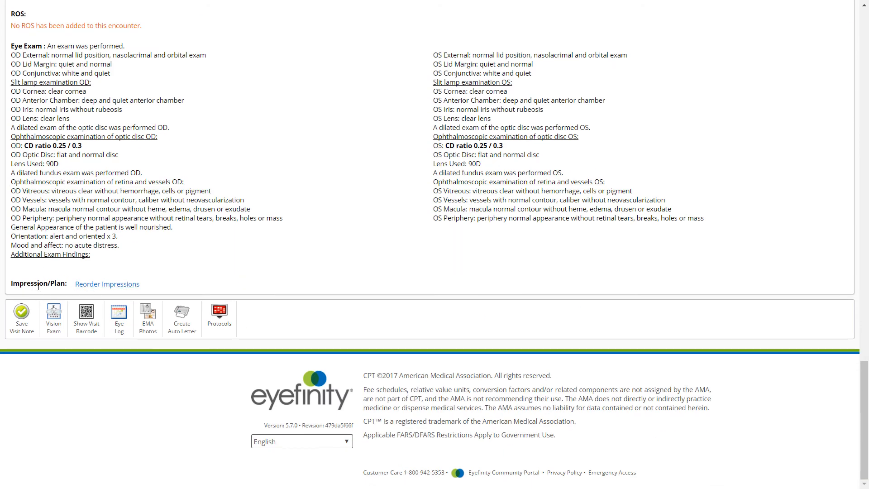